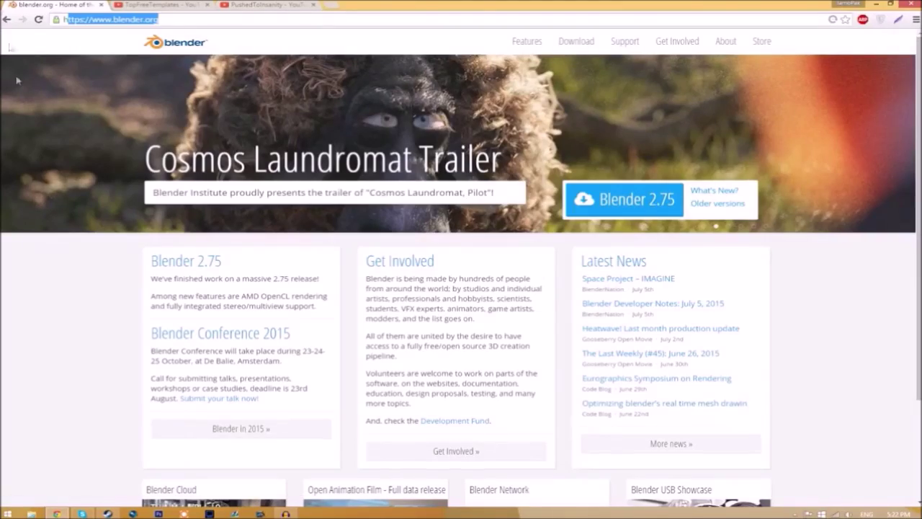
Start the Blender 2.75 download from blender.org, then move to the TopFreeTemplates videos list
click(100, 328)
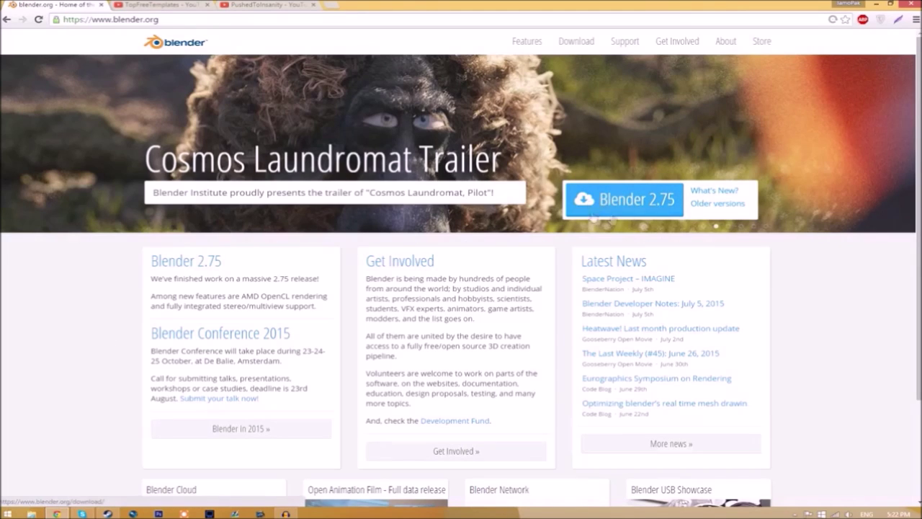
click(638, 207)
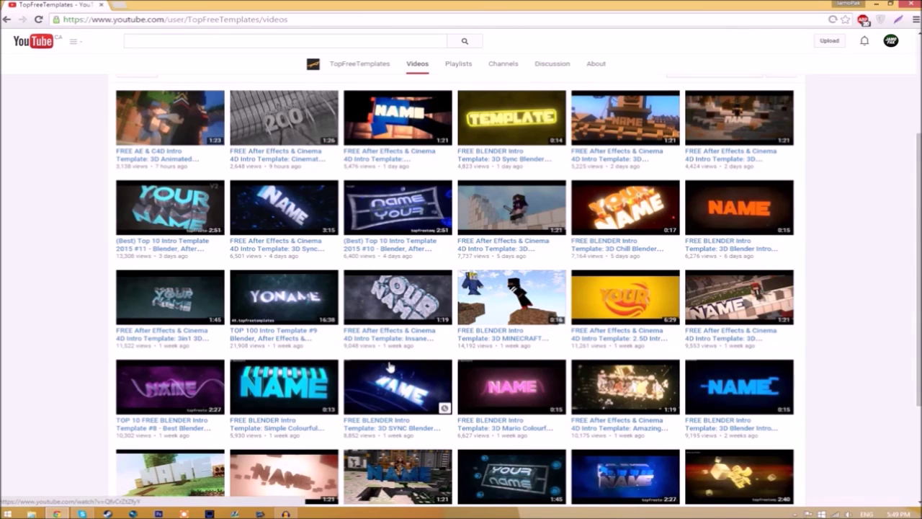
Extract the Intro Template archive onto the desktop and place its folder beside the other icons
click(873, 4)
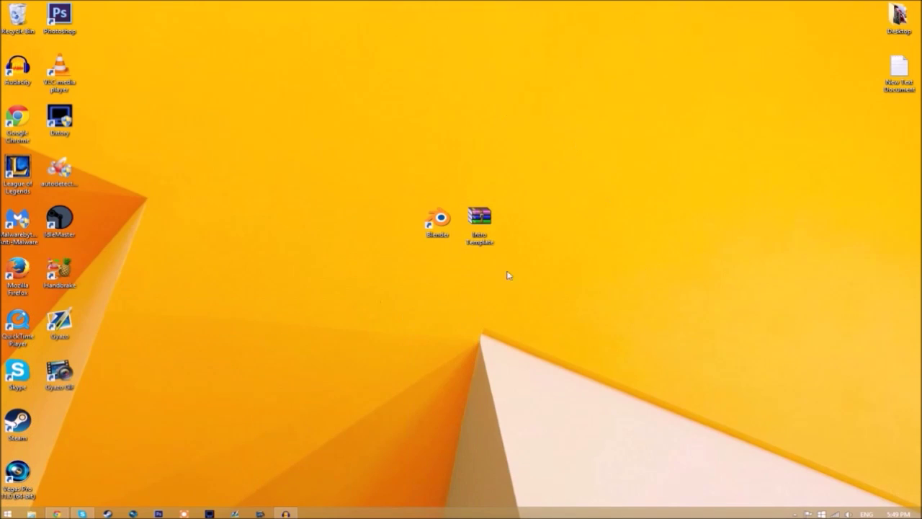
right_click(476, 216)
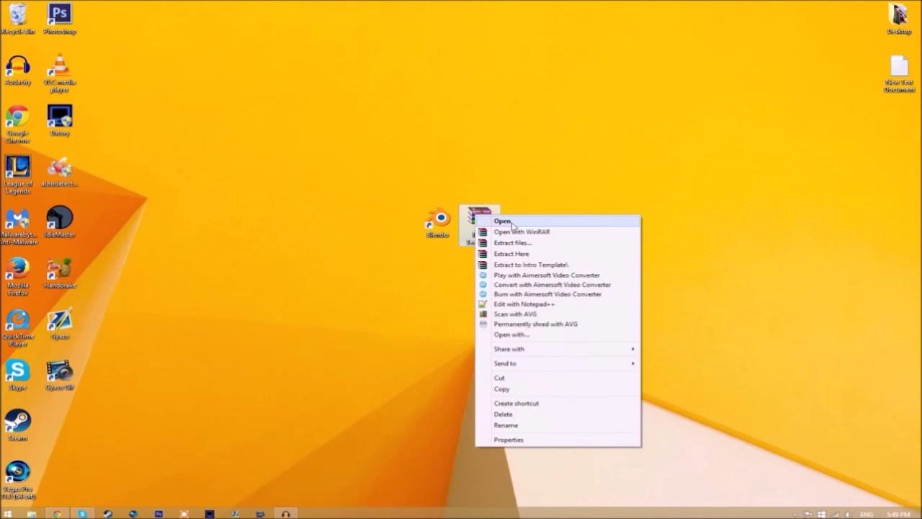
click(512, 254)
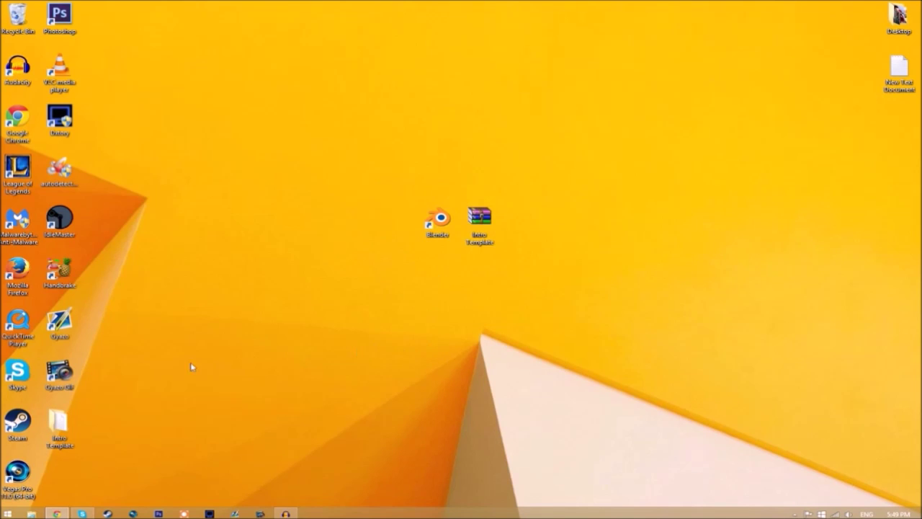
mouse_move(60, 429)
mouse_down()
mouse_move(534, 246)
mouse_move(530, 230)
mouse_up()
Check the Intro Template folder's contents, then launch Blender 2.75
double_click(521, 222)
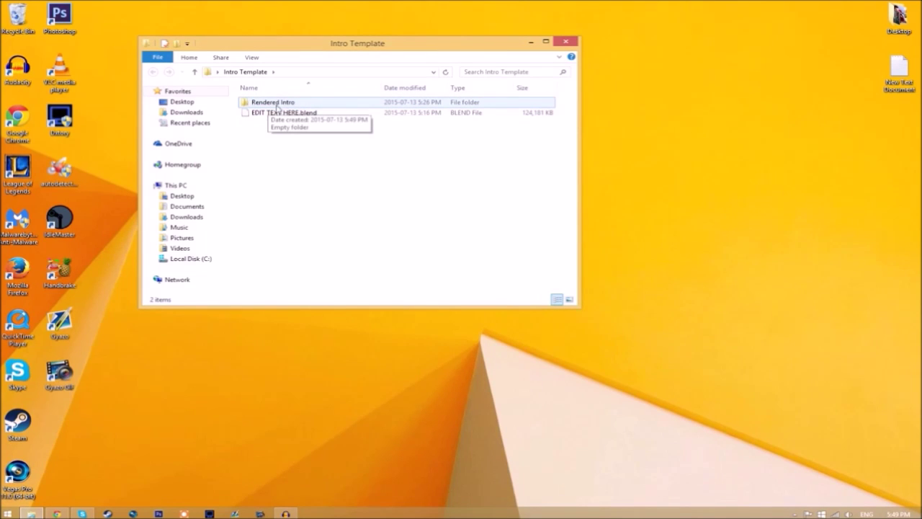
click(566, 41)
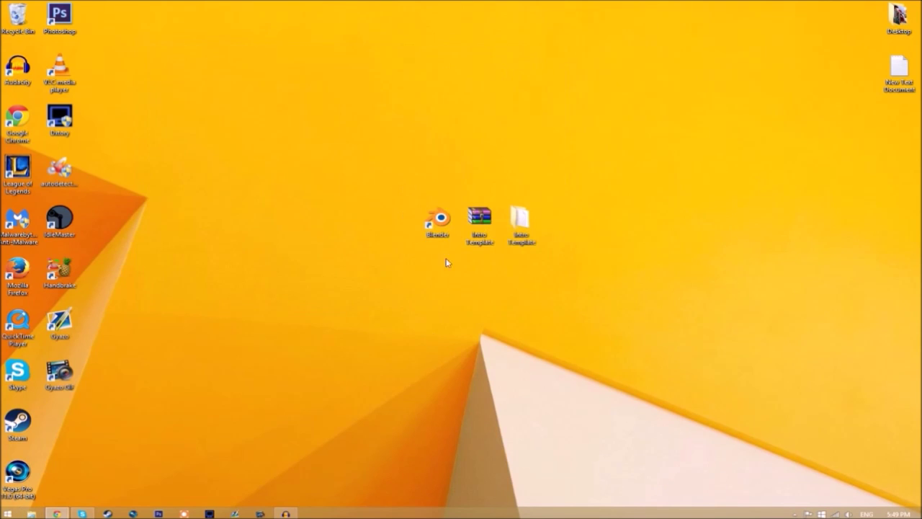
double_click(446, 242)
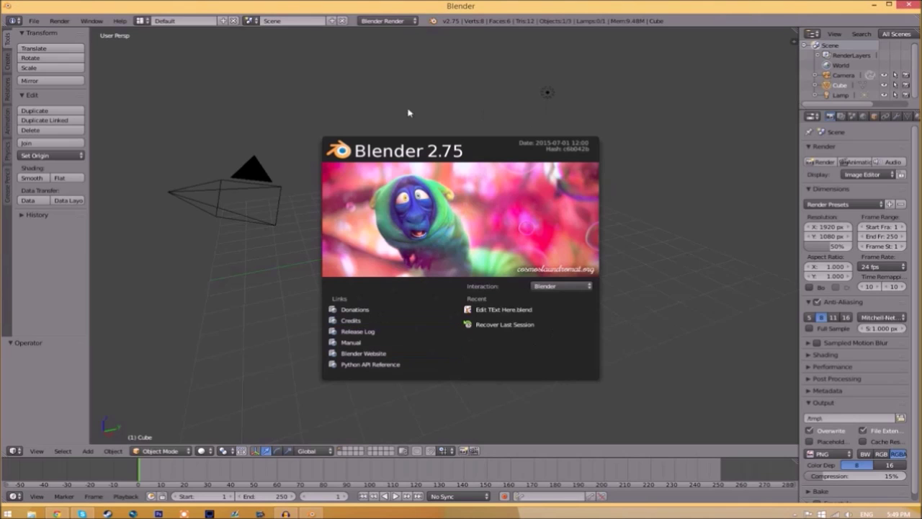
Open EDIT TEXT HERE.blend from the Intro Template folder
click(33, 23)
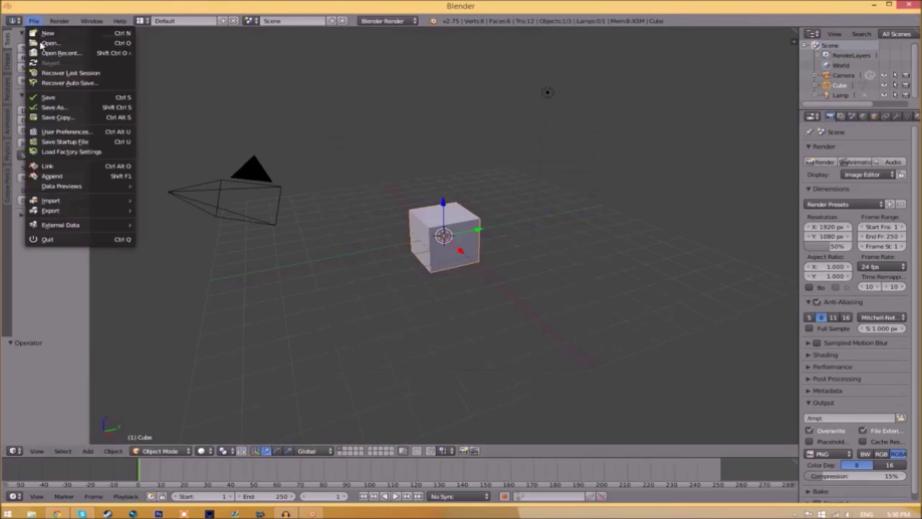
click(48, 44)
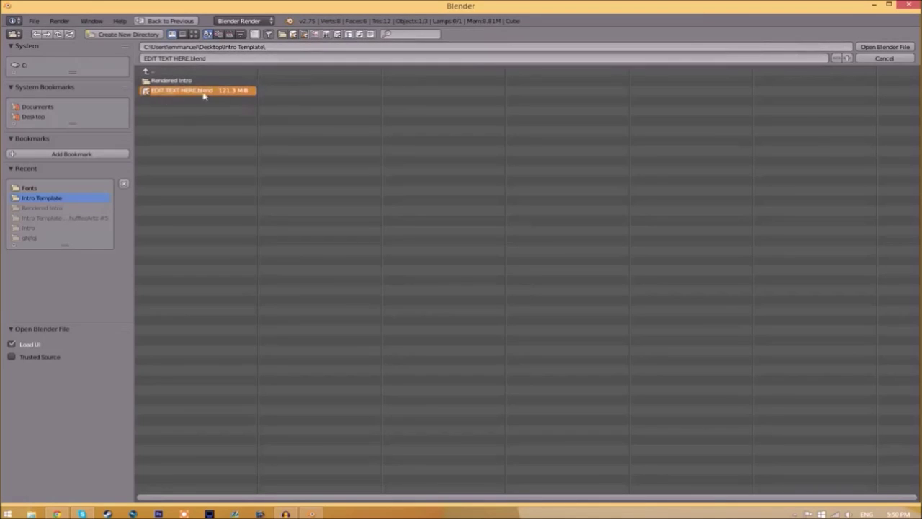
click(891, 48)
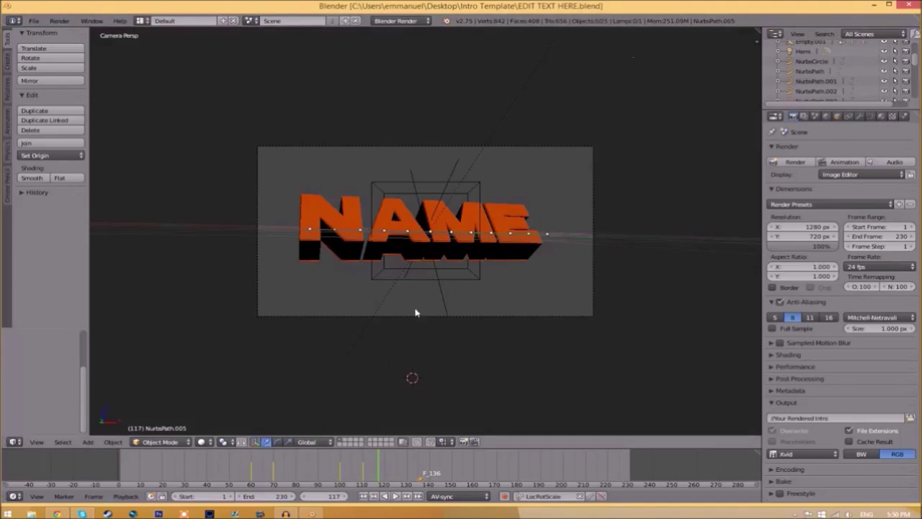
Replace the first text object's NAME lettering with TFT
right_click(448, 233)
key(Tab)
key(BackSpace)
key(BackSpace)
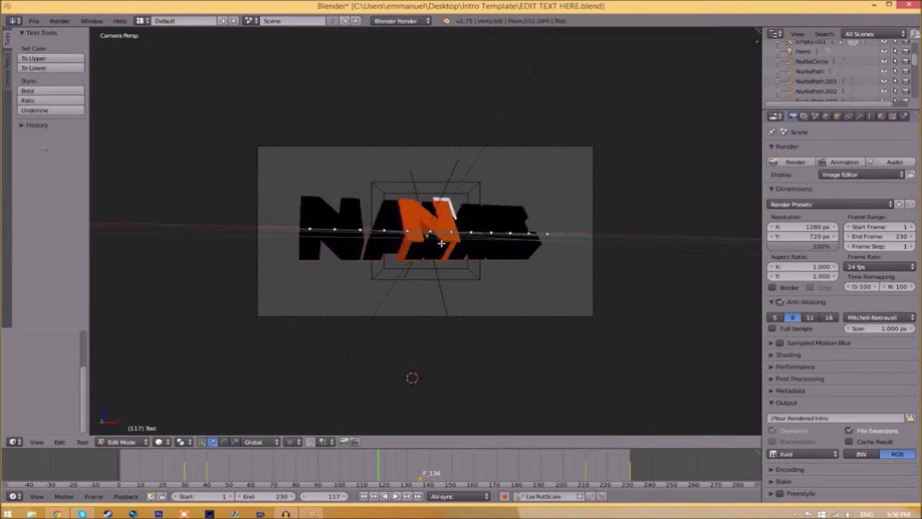
key(BackSpace)
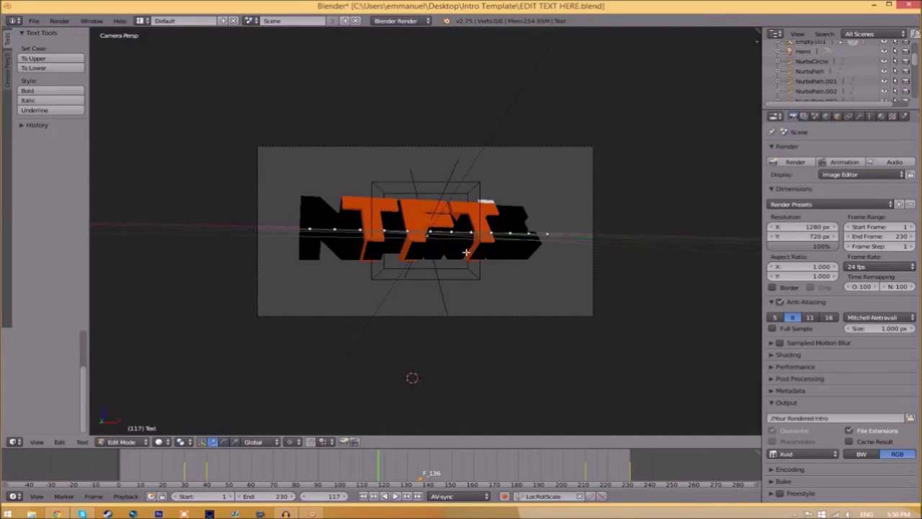
key(Tab)
Change the Text.001 object's lettering to TFT as well
right_click(508, 234)
key(Tab)
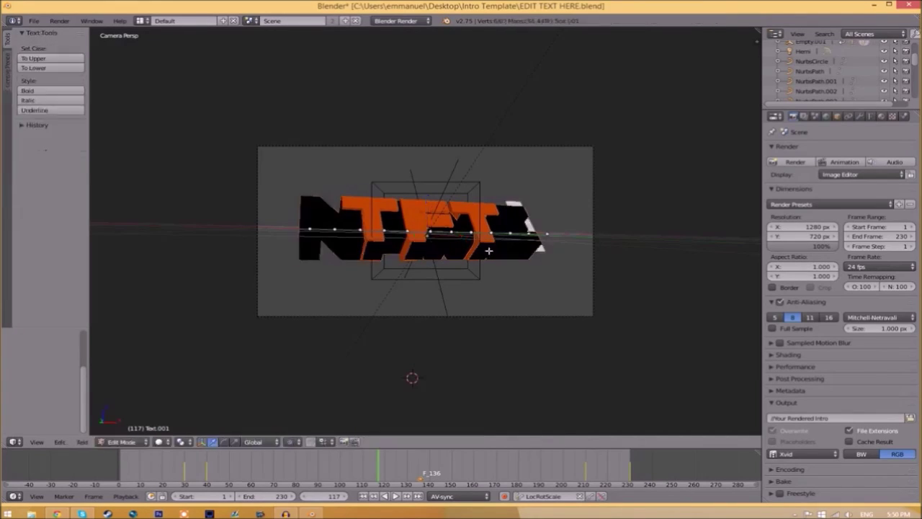
key(BackSpace)
key(BackSpace)
key(BackSpace)
key(BackSpace)
key(BackSpace)
text(T)
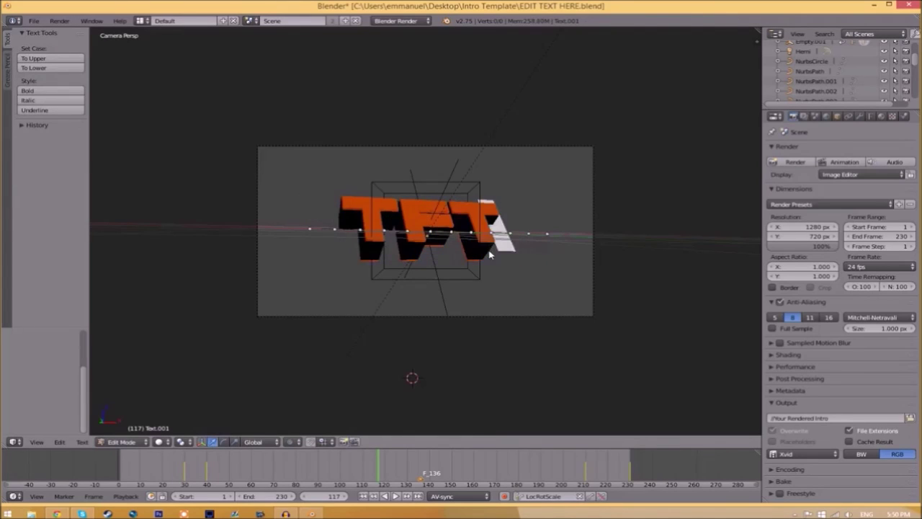
key(Tab)
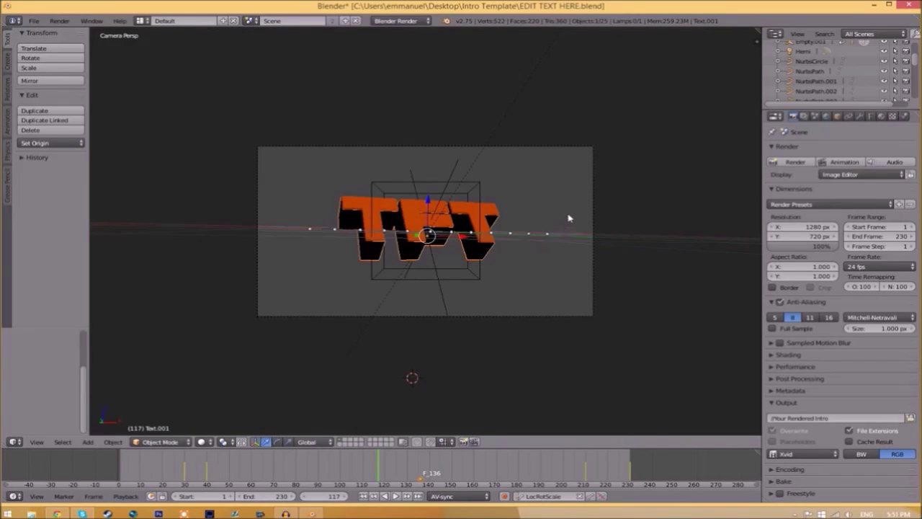
Load Space Comics.ttf from C:\Windows\Fonts as the text's regular font
click(870, 115)
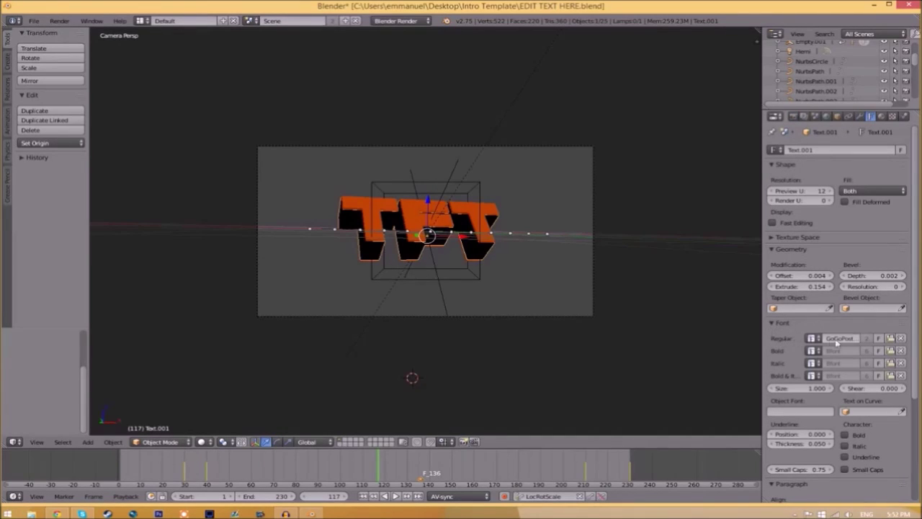
click(891, 338)
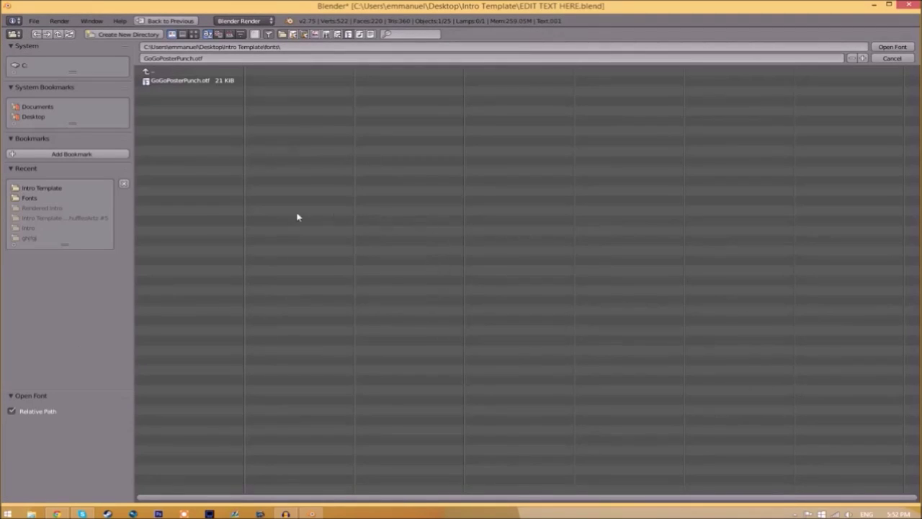
click(21, 65)
click(173, 218)
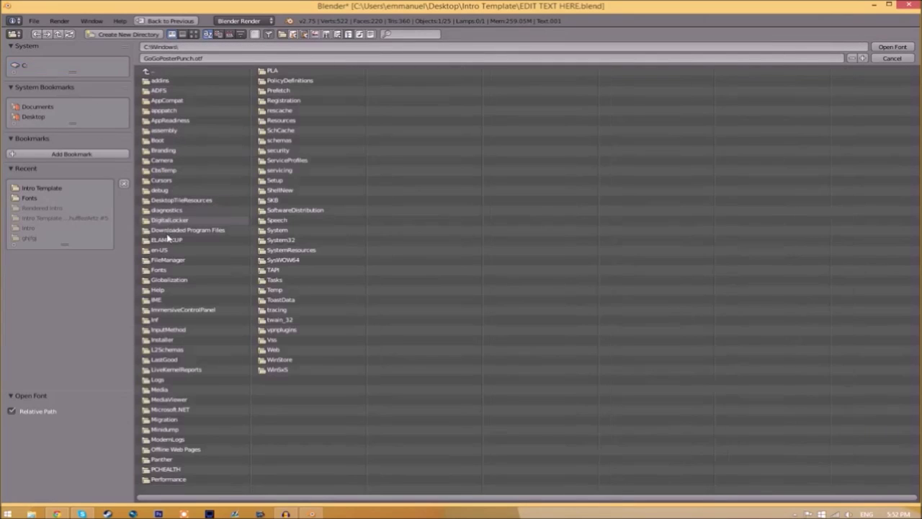
click(162, 270)
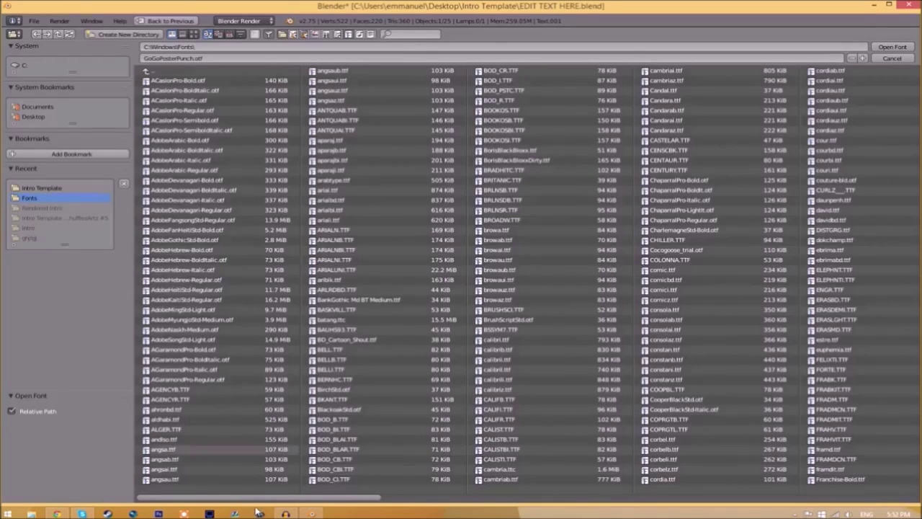
drag(241, 500, 814, 490)
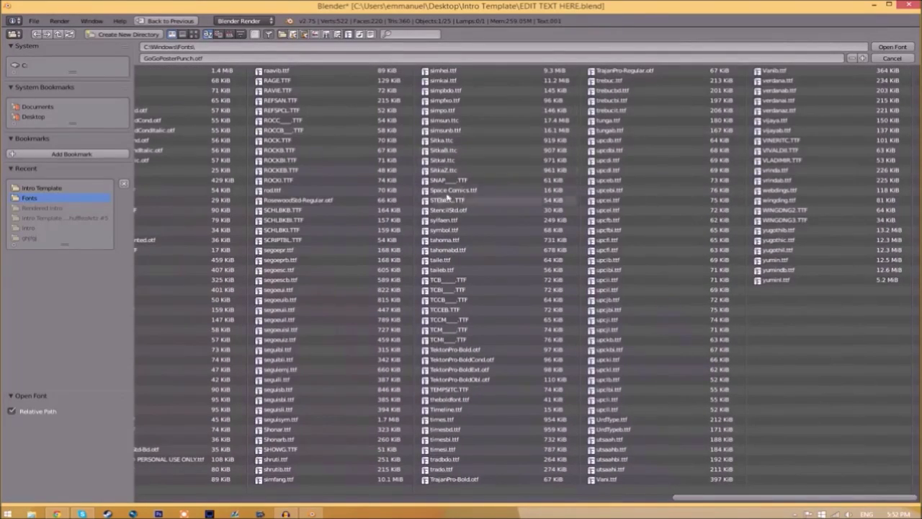
click(469, 191)
click(892, 48)
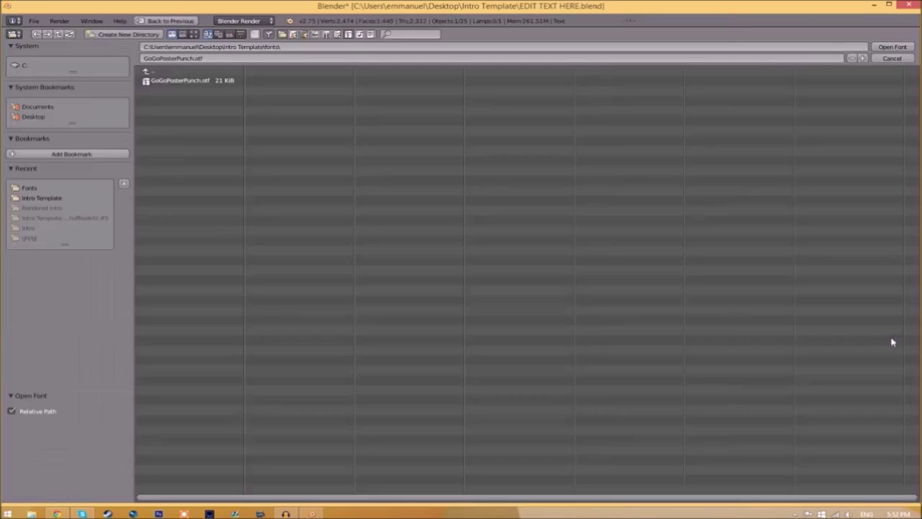
Assign Space Comics.ttf as the regular font again so both TFT objects use SpaceComics
click(891, 338)
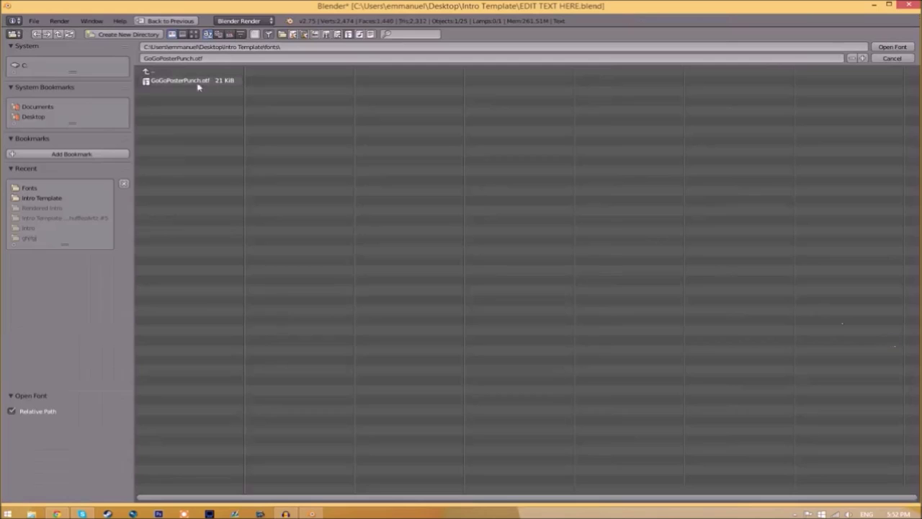
click(26, 68)
click(163, 220)
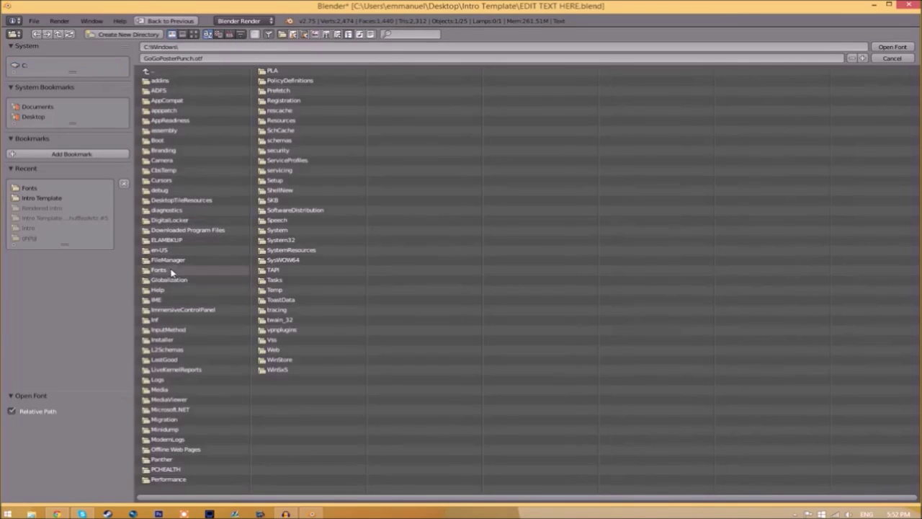
click(158, 269)
click(486, 191)
click(891, 46)
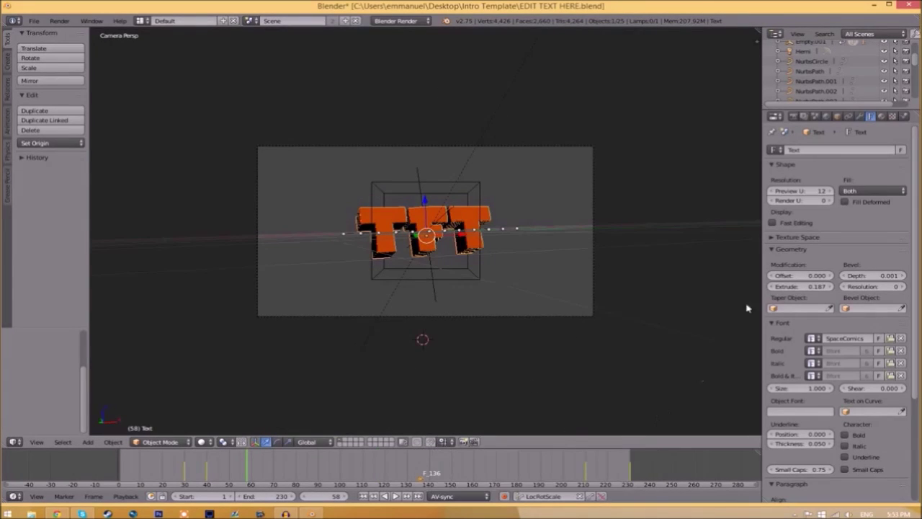
Set the render output format to MPEG with an MPEG-4 container under Encoding
click(793, 116)
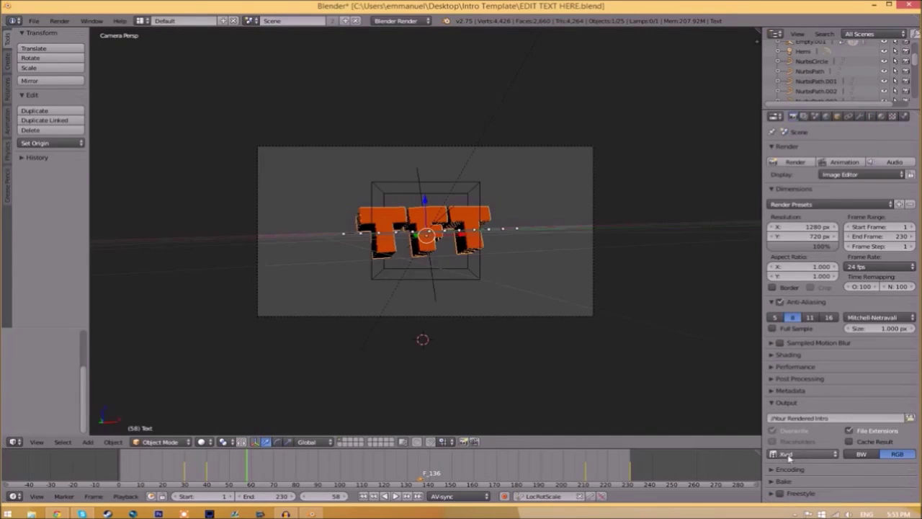
click(791, 455)
click(801, 431)
click(777, 470)
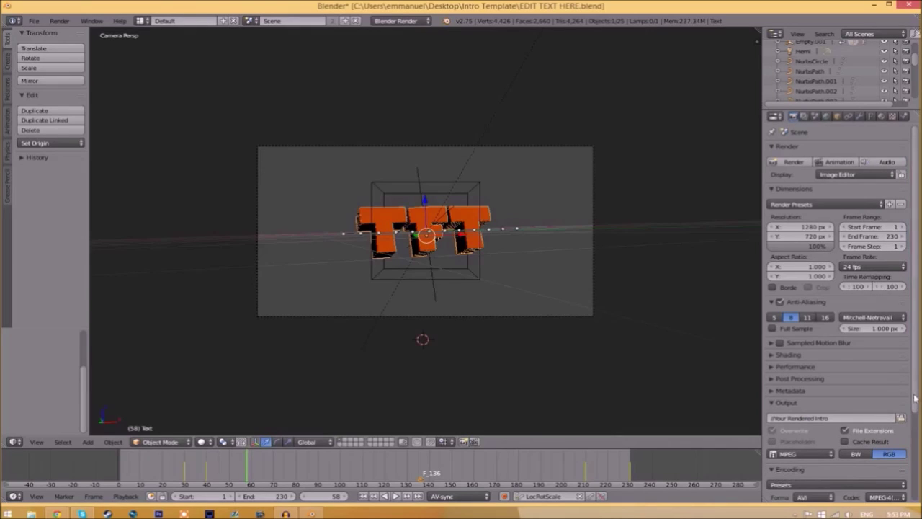
scroll(915, 398, down, 2)
scroll(915, 398, down, 2)
scroll(914, 397, down, 1)
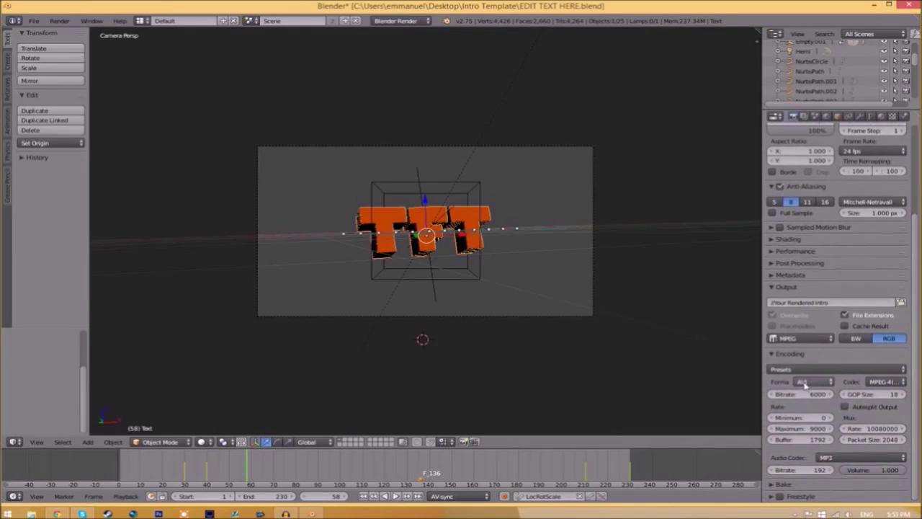
click(805, 384)
click(810, 355)
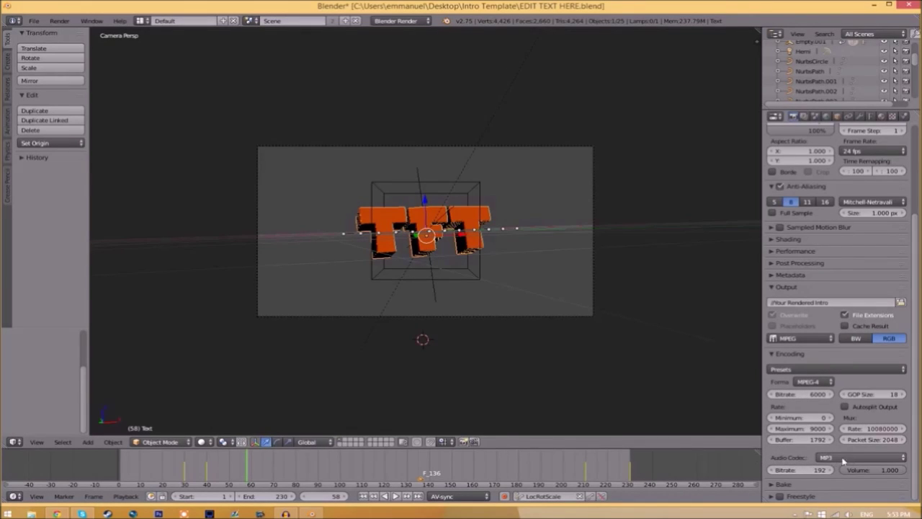
scroll(916, 420, up, 5)
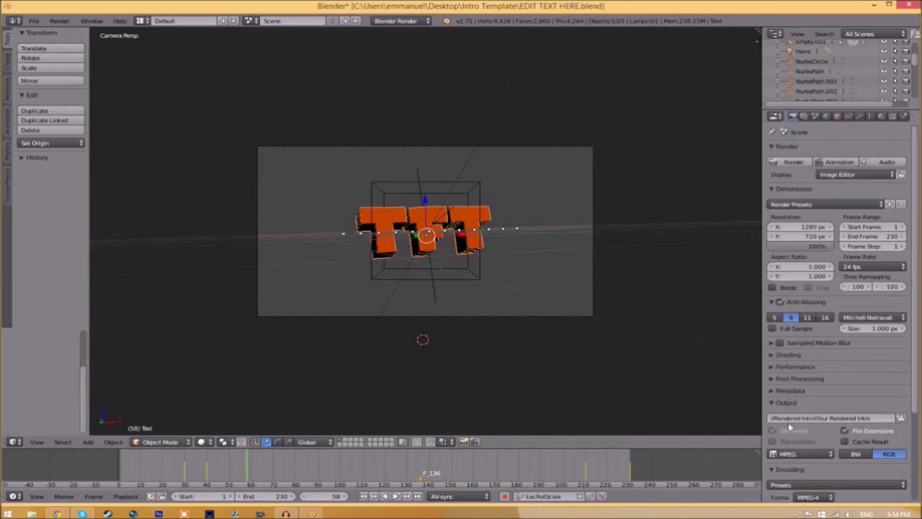
Point the output path to the Rendered Intro folder with file name INTRO TEMPLATE
click(900, 417)
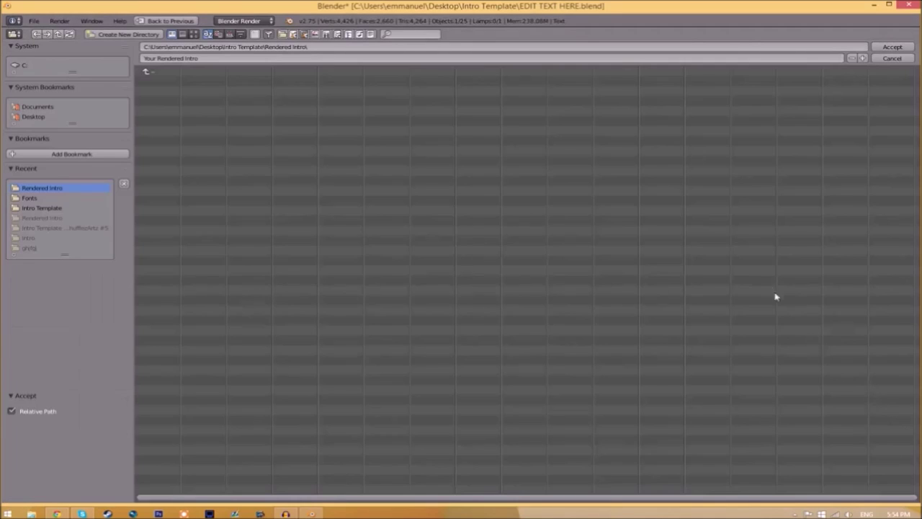
key(BackSpace)
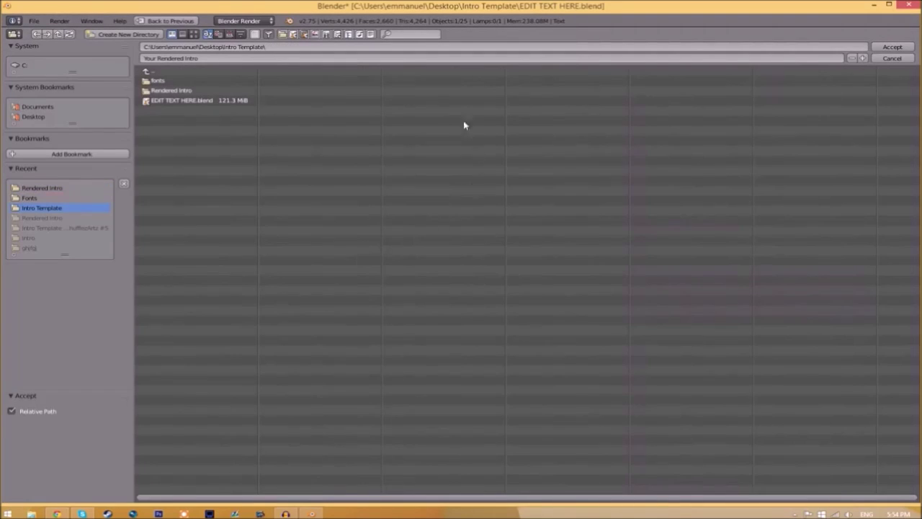
click(168, 92)
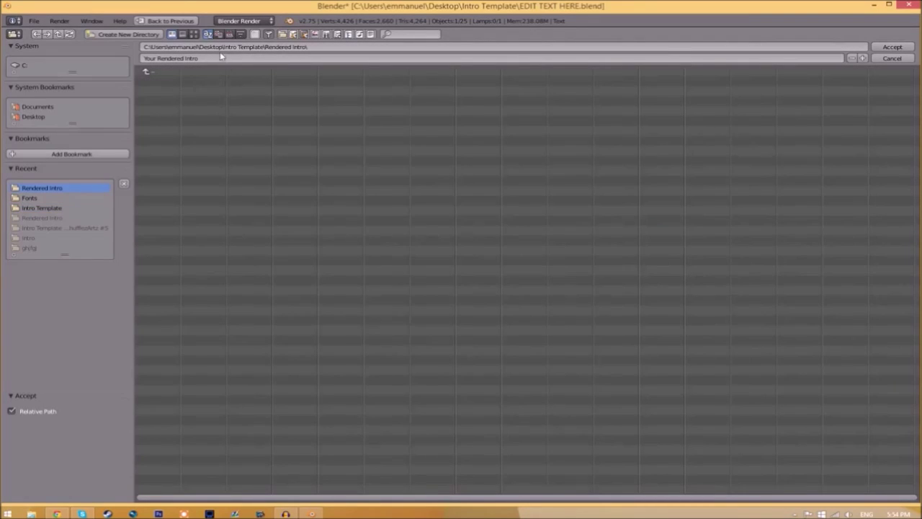
click(893, 47)
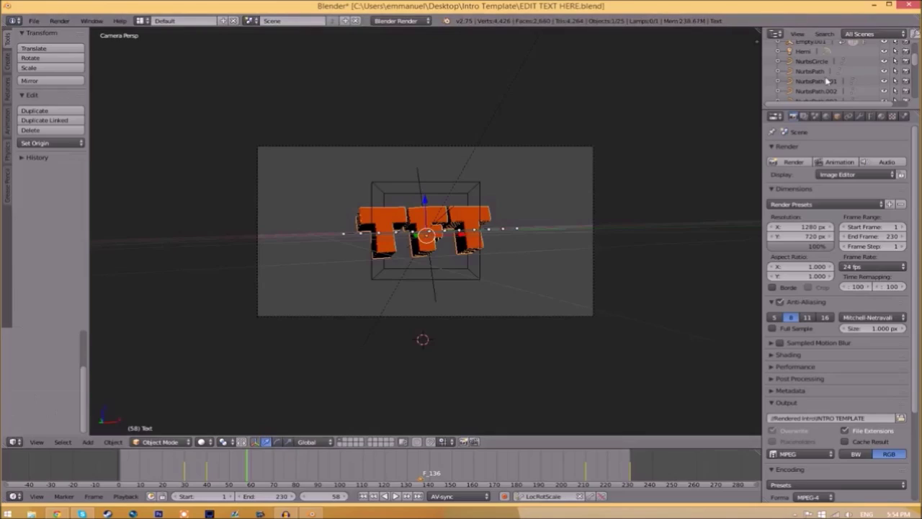
click(900, 418)
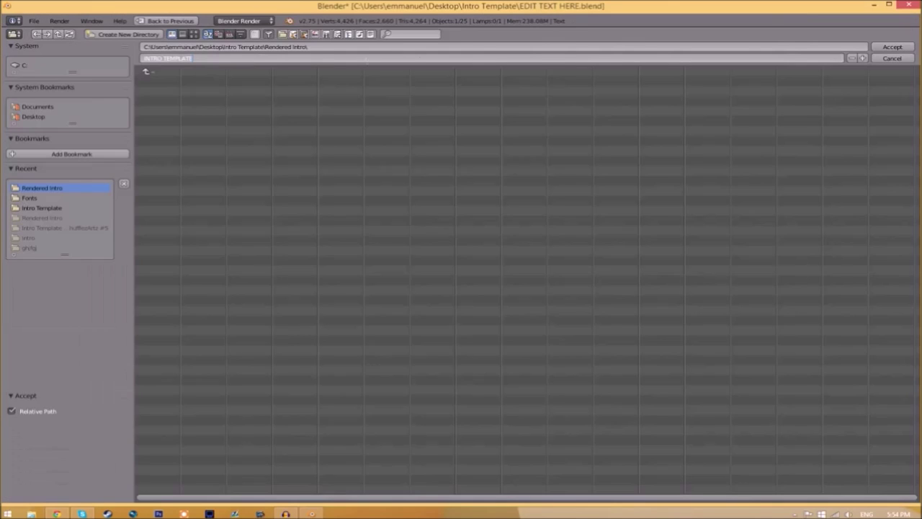
click(897, 48)
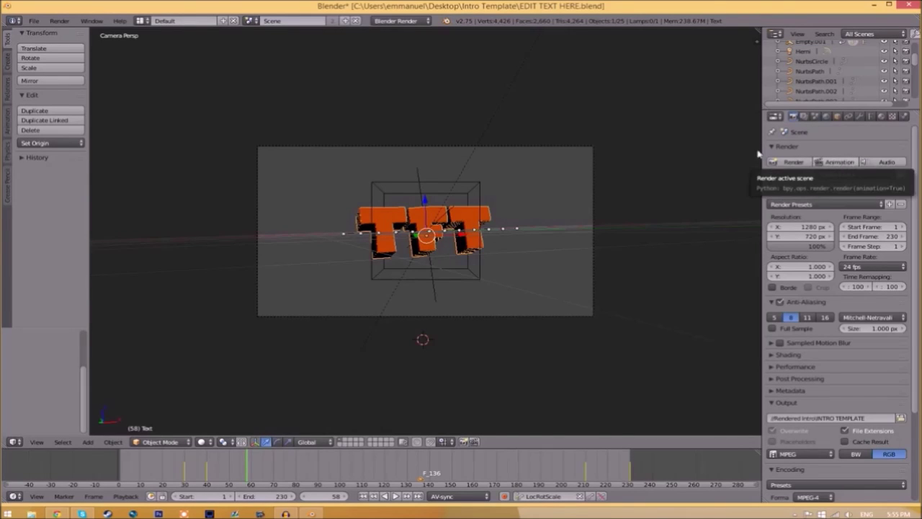
Launch Render Animation from the Render menu to render every frame
click(59, 20)
click(63, 43)
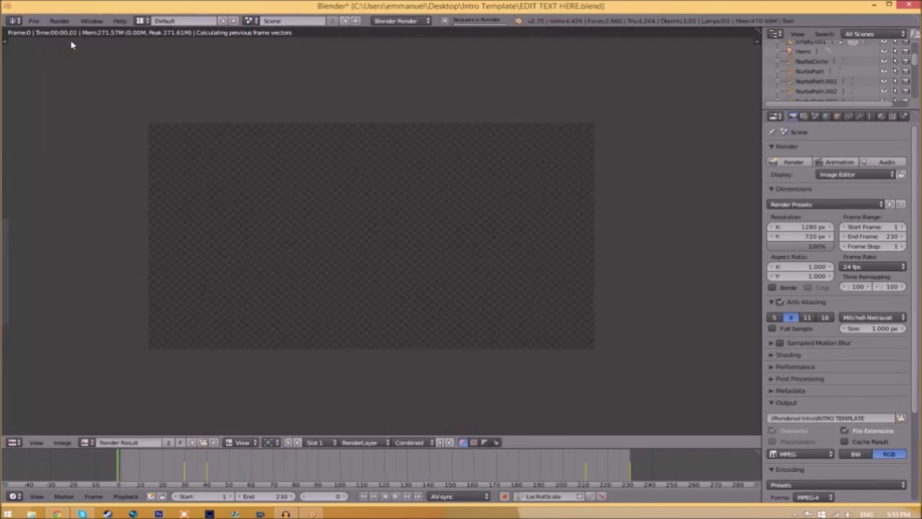